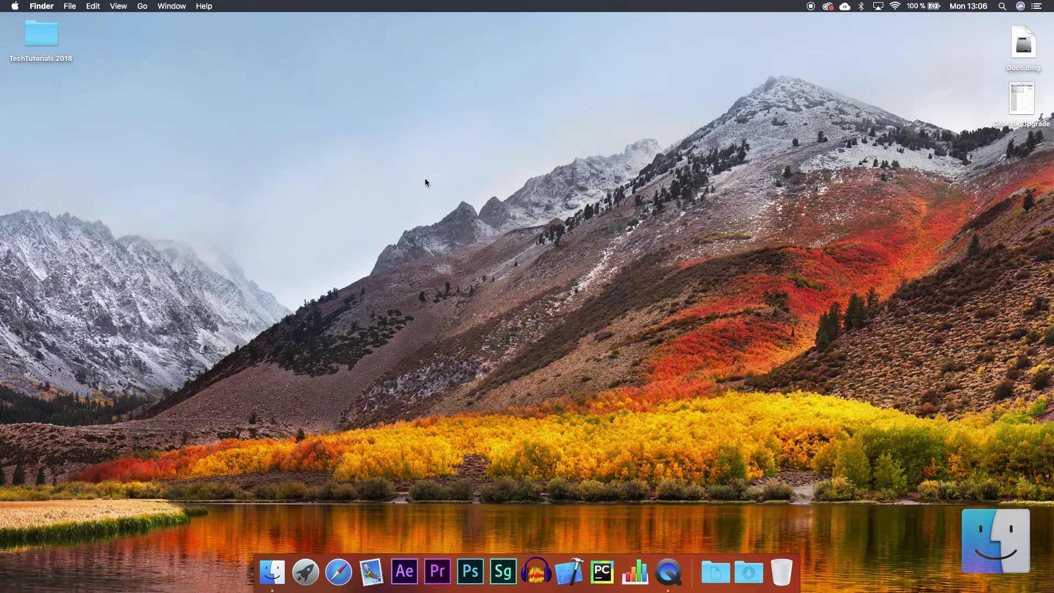
Browse from Computer through Macintosh HD/Library/Application Support/Adobe/PremierePro/12.0 into the AMT folder
click(143, 6)
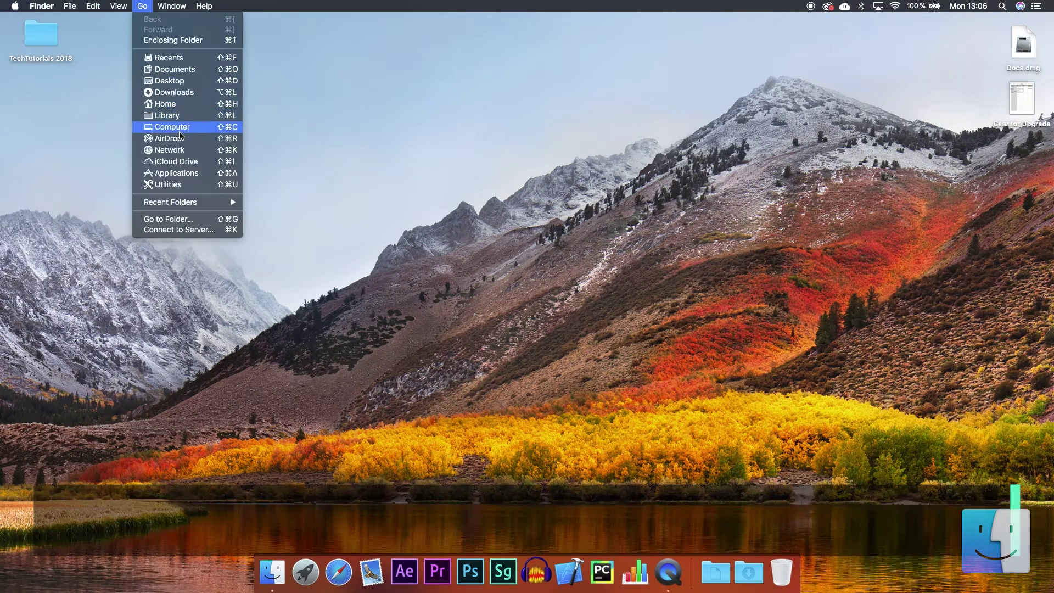
click(179, 127)
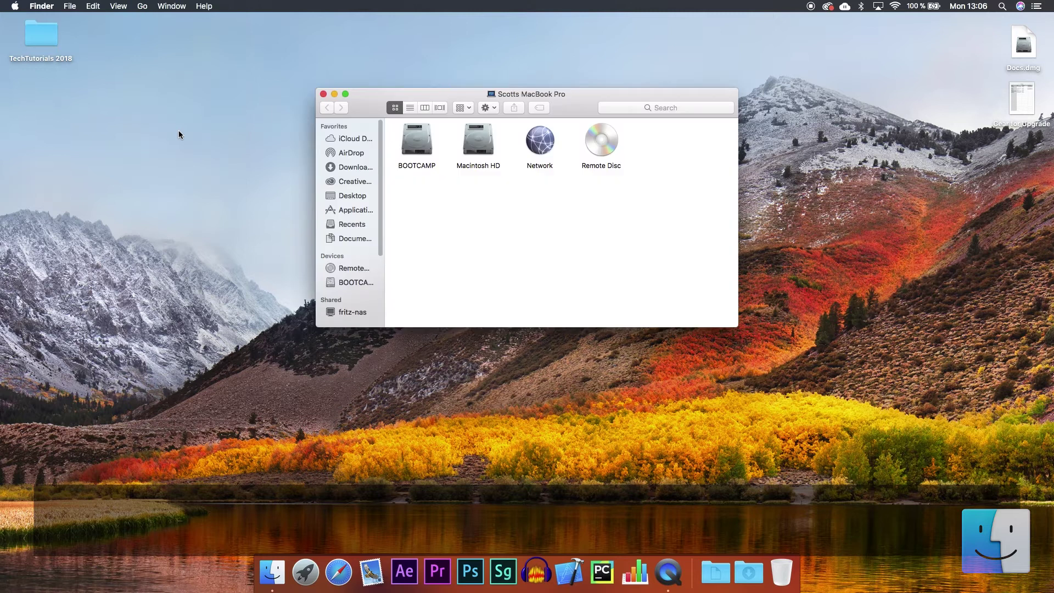
double_click(480, 148)
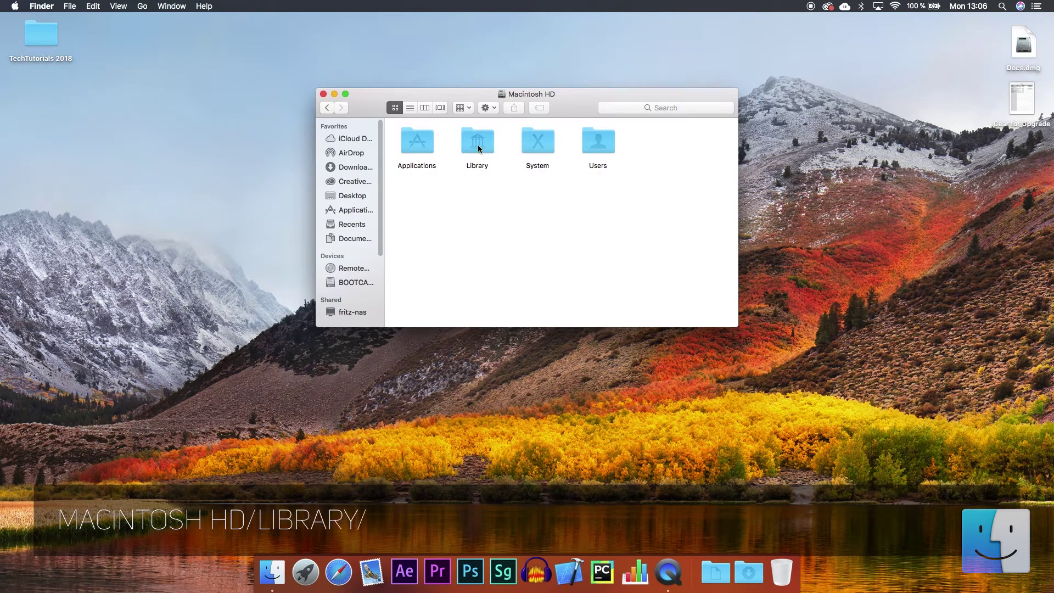
double_click(478, 144)
double_click(414, 148)
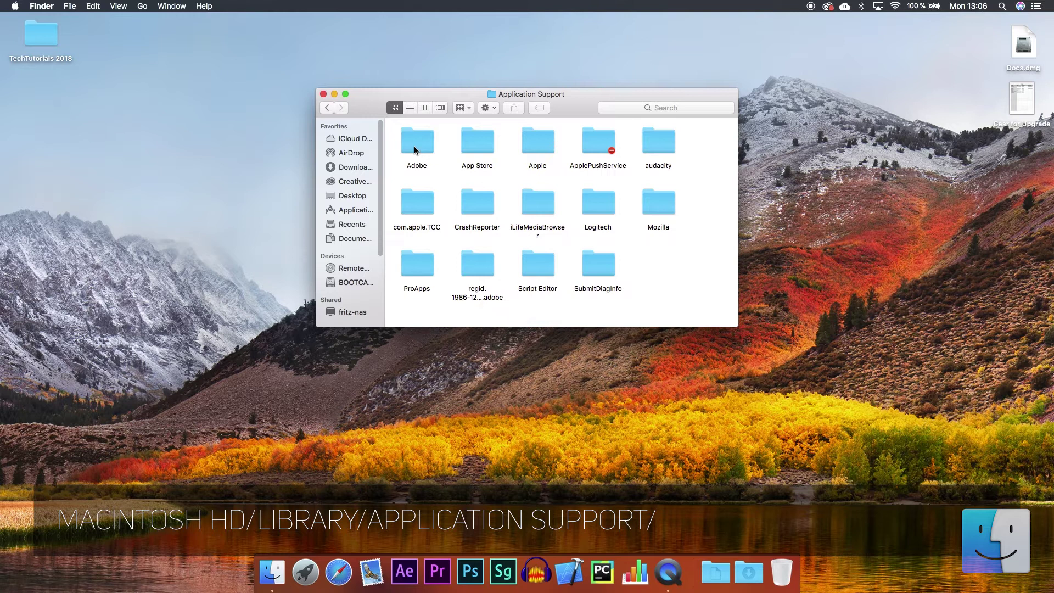
double_click(417, 144)
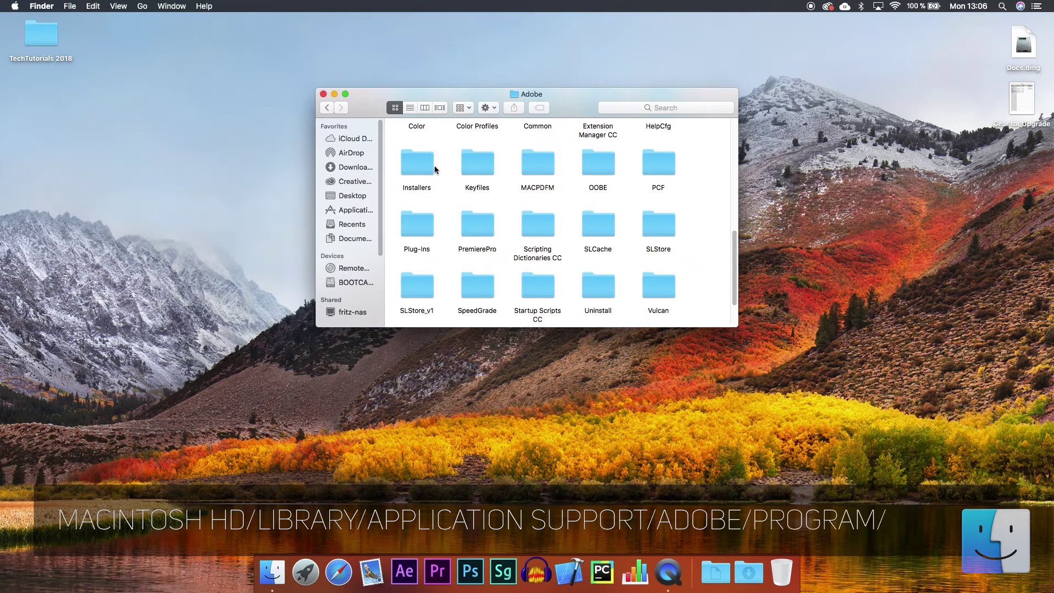
scroll(445, 175, down, 2)
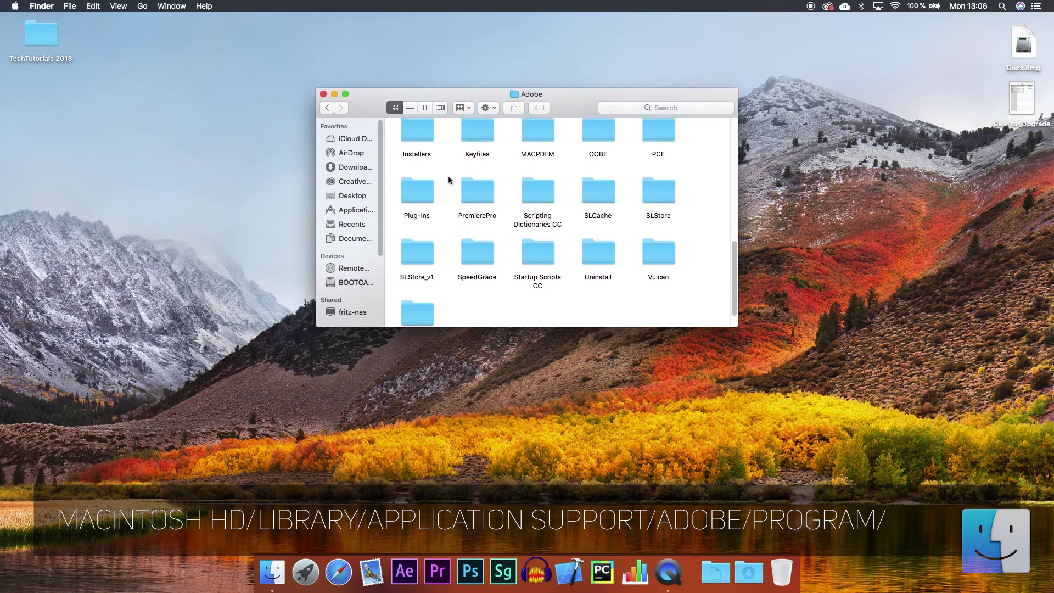
click(487, 202)
double_click(487, 202)
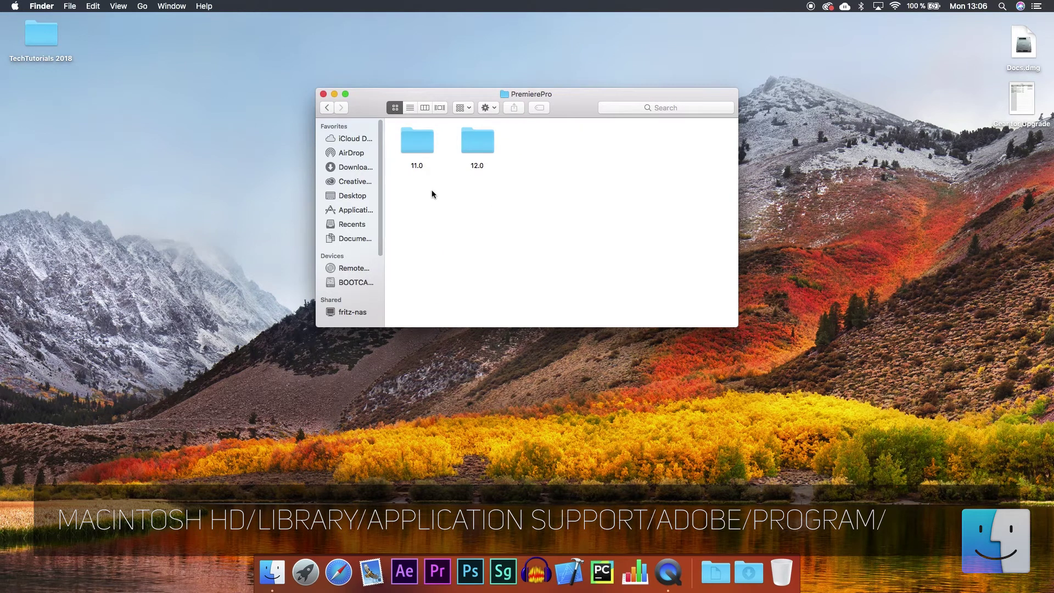
double_click(478, 142)
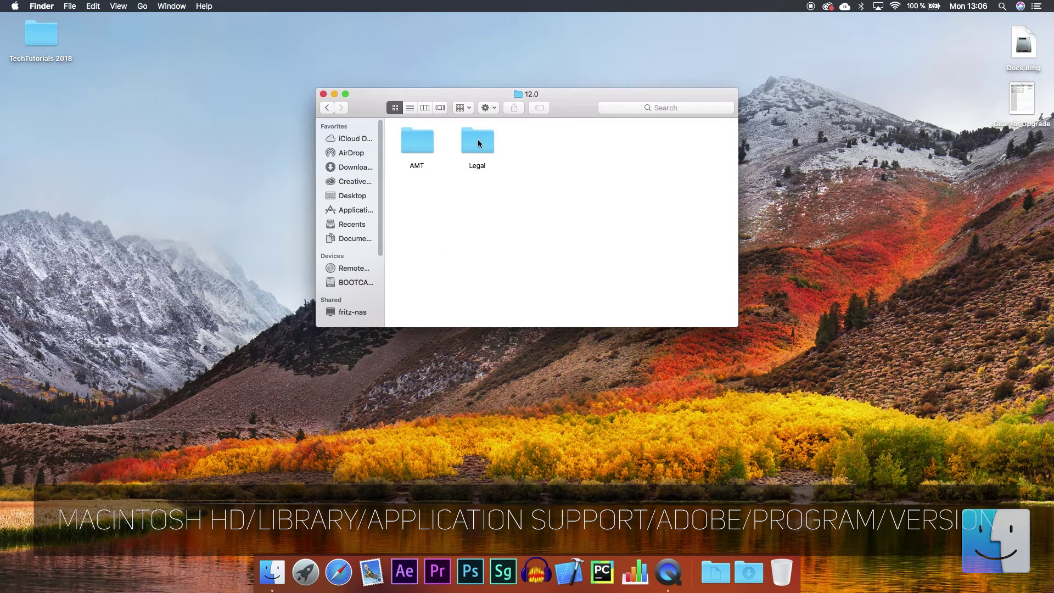
double_click(411, 143)
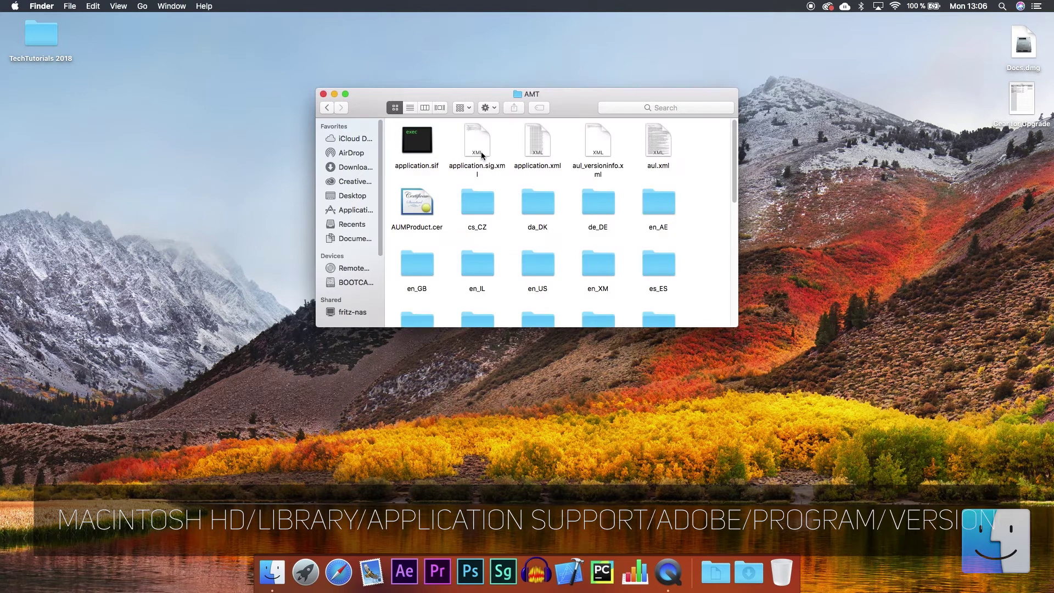
Open application.xml from the AMT folder with TextEdit
click(536, 144)
right_click(537, 145)
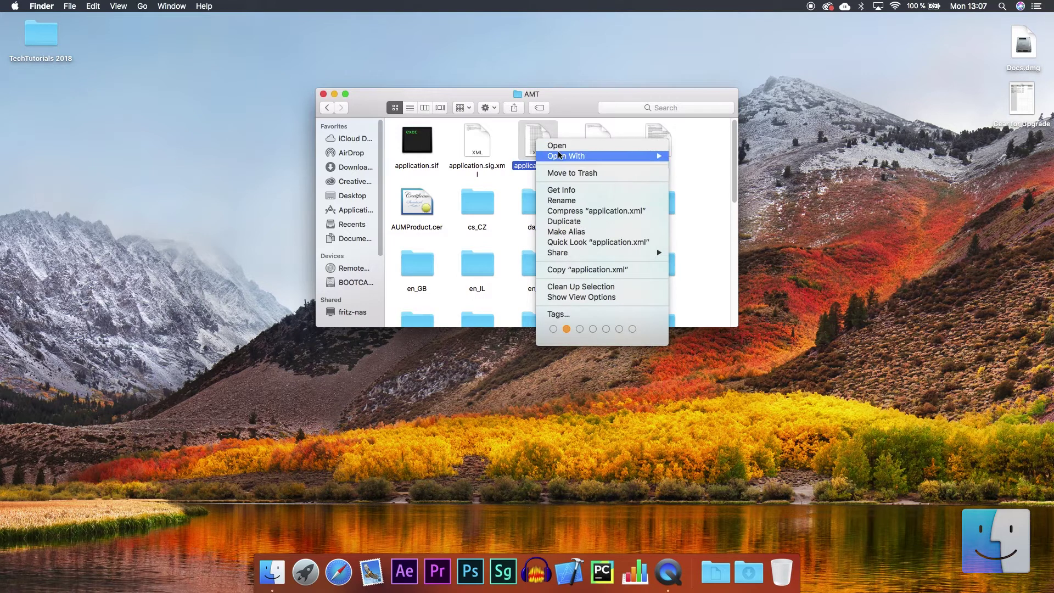
mouse_move(651, 157)
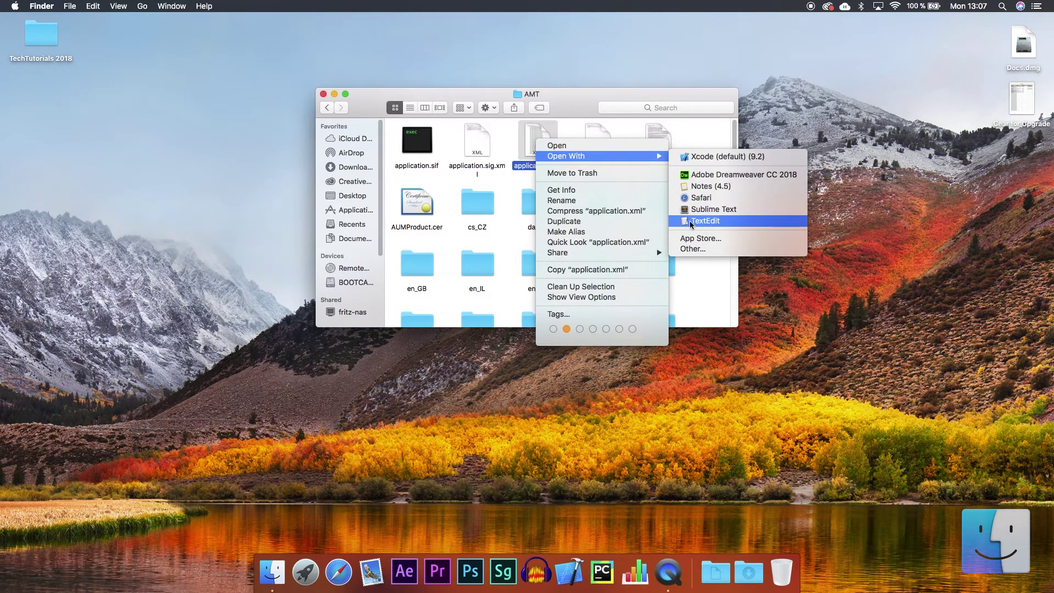
click(709, 221)
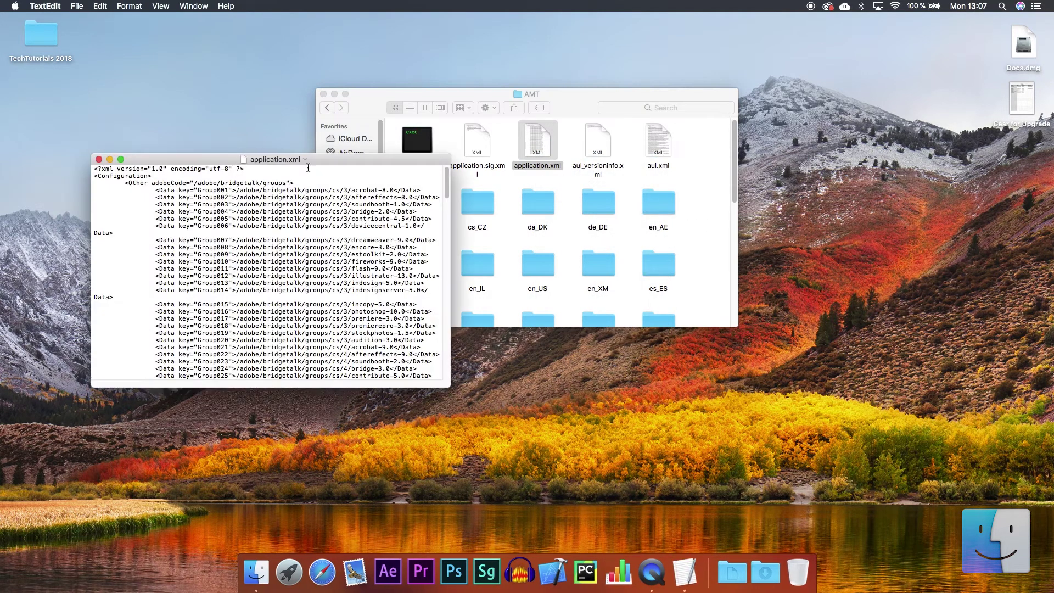
Enlarge the TextEdit window and select the en_GB installedLanguages value at the file's end
drag(271, 160, 594, 100)
drag(773, 328, 884, 472)
scroll(493, 247, down, 20)
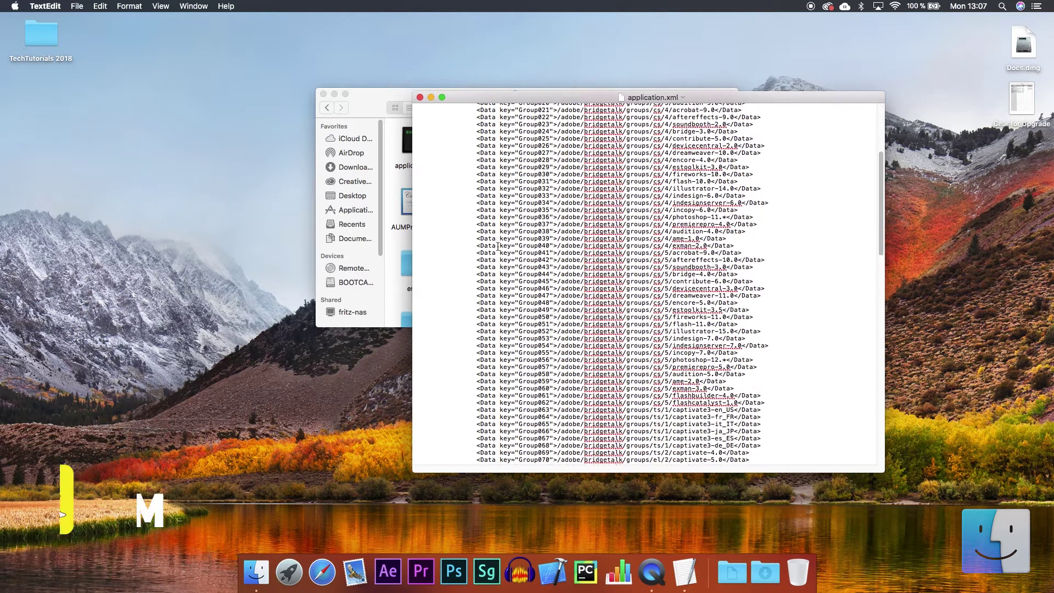
scroll(500, 243, down, 2)
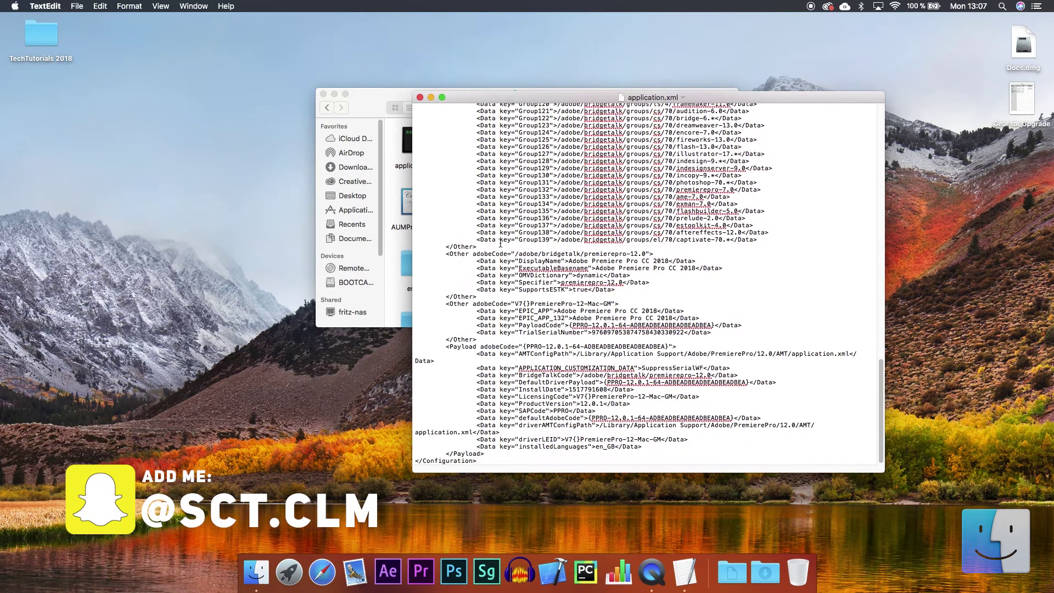
mouse_move(475, 446)
mouse_down()
mouse_move(649, 447)
mouse_move(477, 446)
mouse_up()
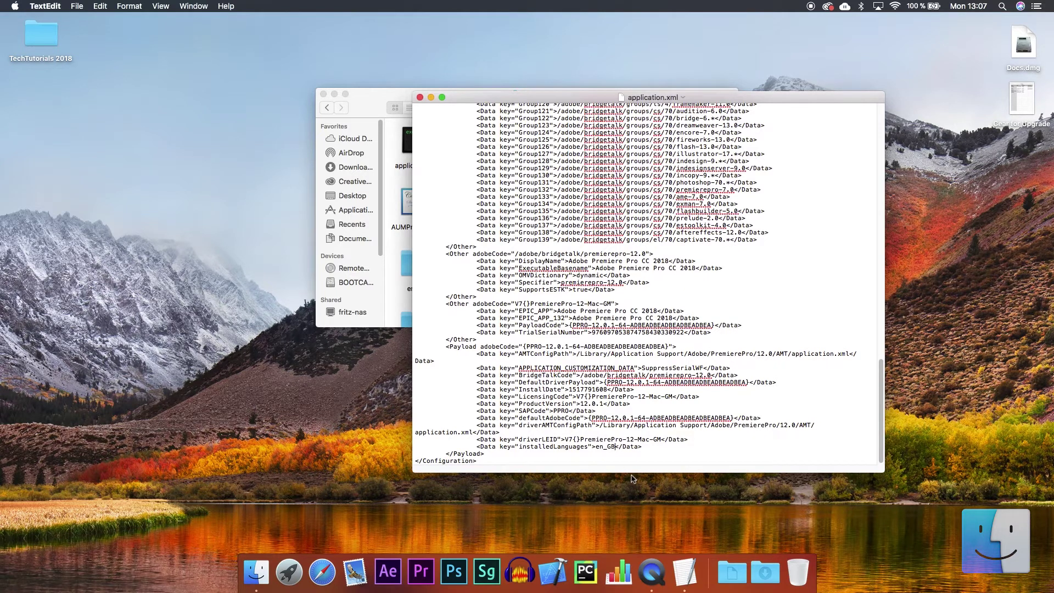
Replace en_GB with de_DE in installedLanguages and save application.xml
key(BackSpace)
key(BackSpace)
key(BackSpace)
key(BackSpace)
key(BackSpace)
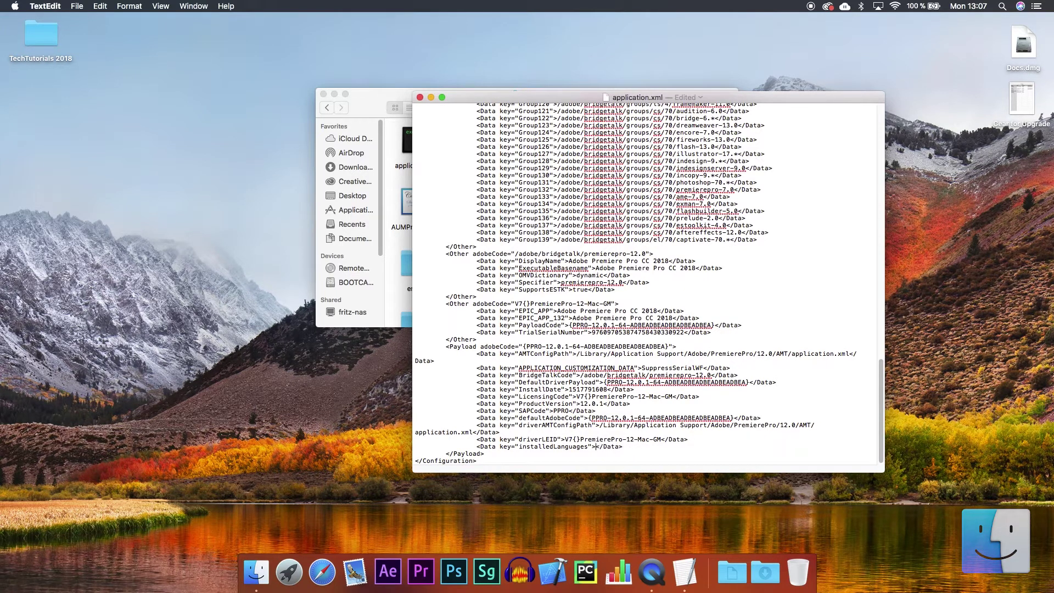
text(de_DE)
click(76, 6)
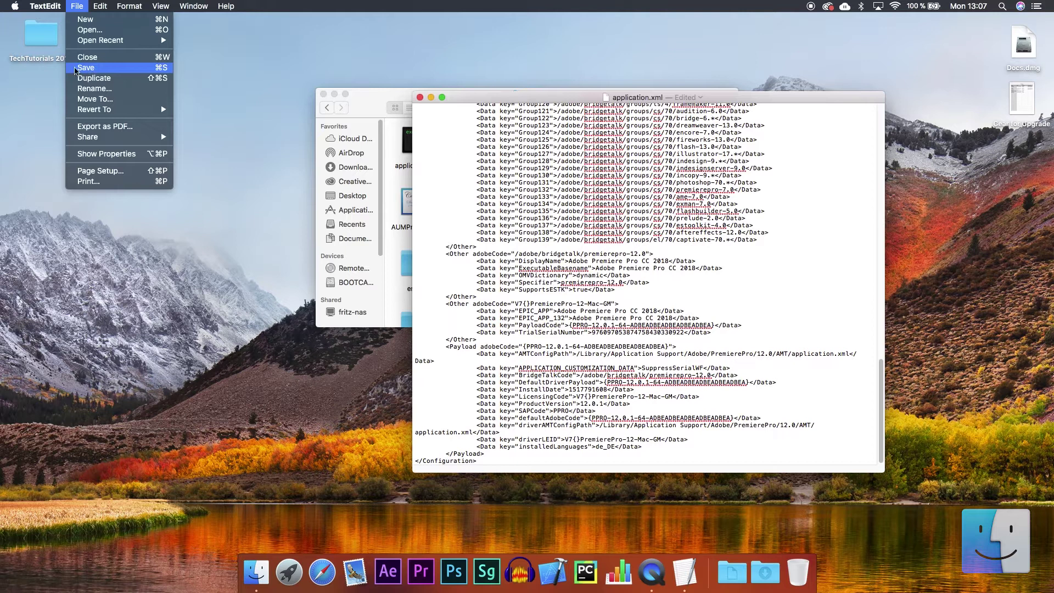
click(125, 71)
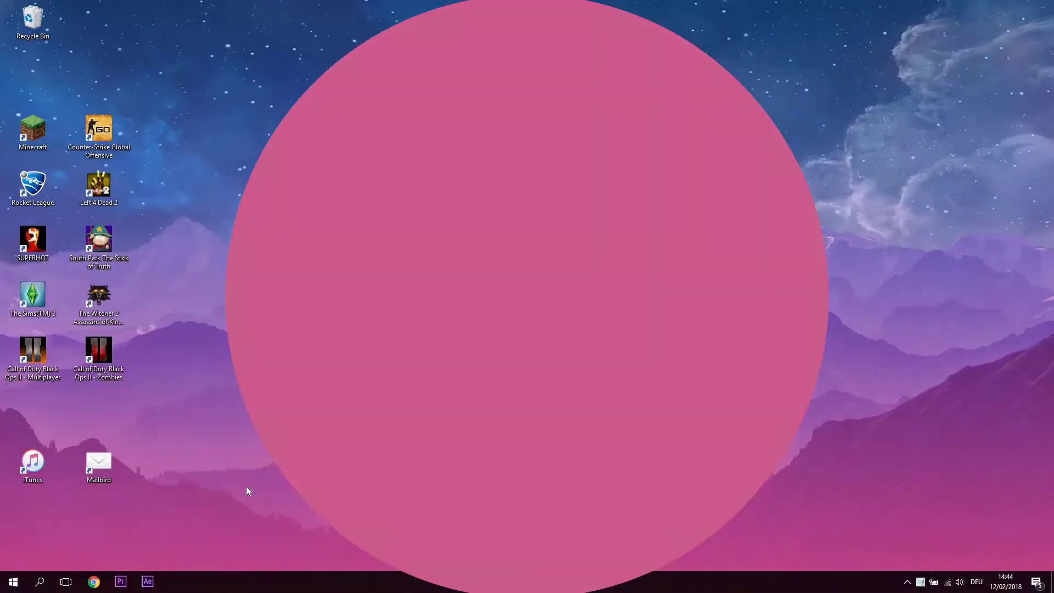
Launch File Explorer and go to C:\Program Files\Adobe\Adobe Premiere Pro CC 2018
key(super)
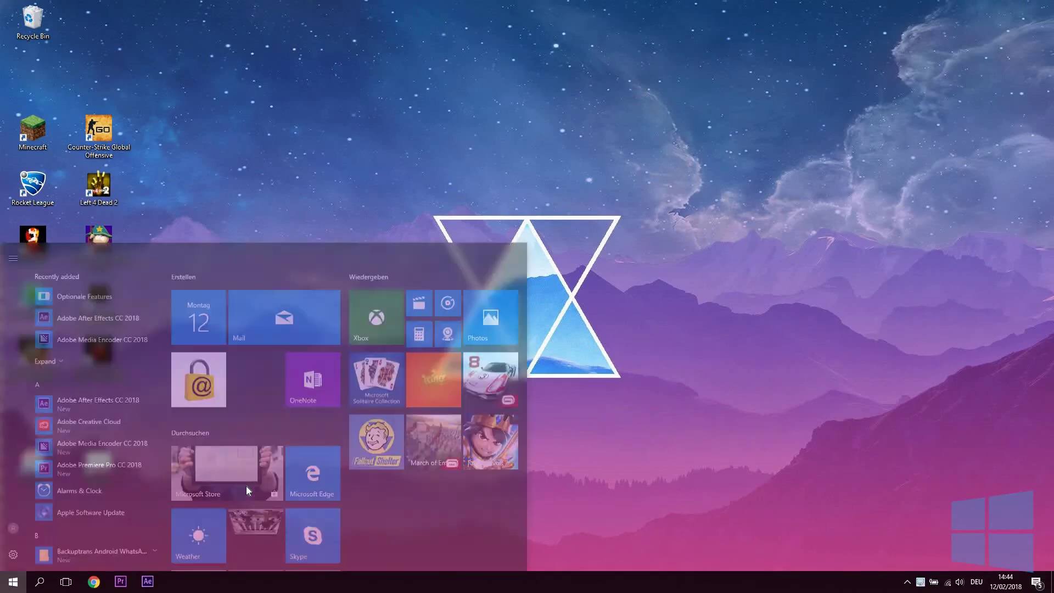
text(file)
key(Return)
click(274, 379)
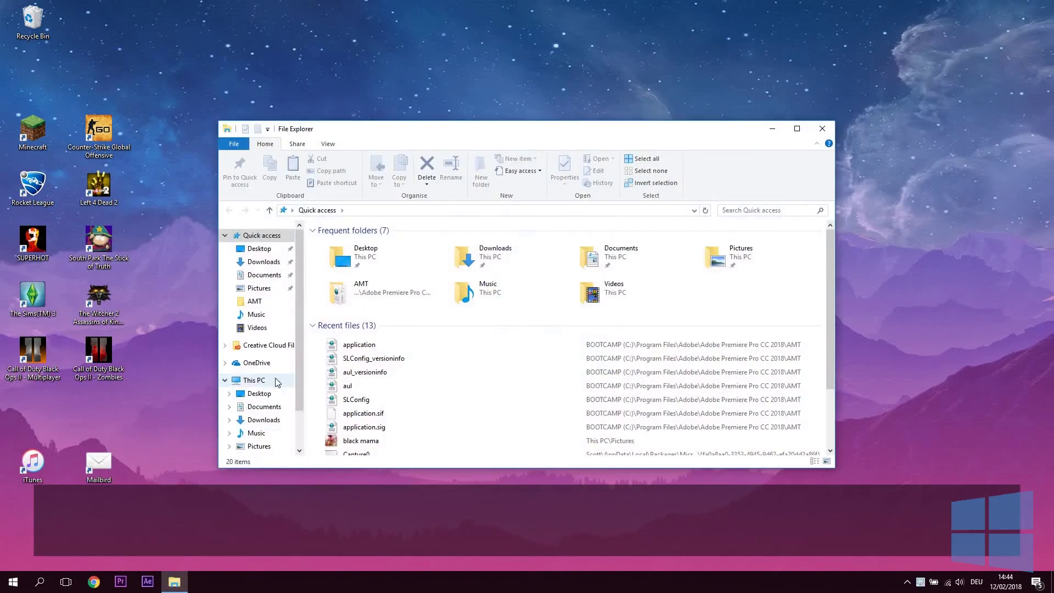
double_click(385, 329)
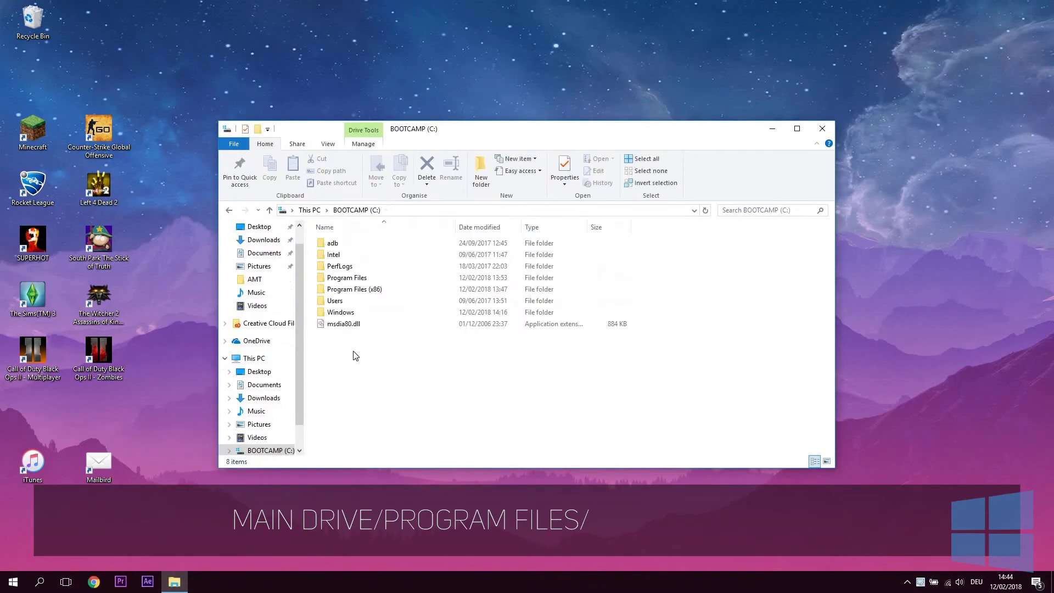
double_click(399, 279)
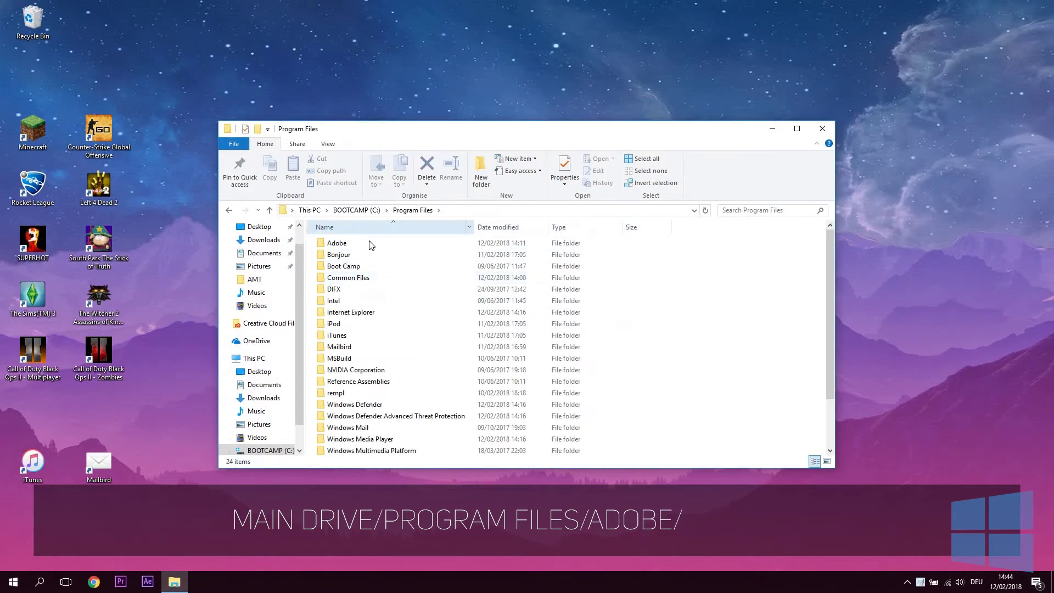
double_click(383, 247)
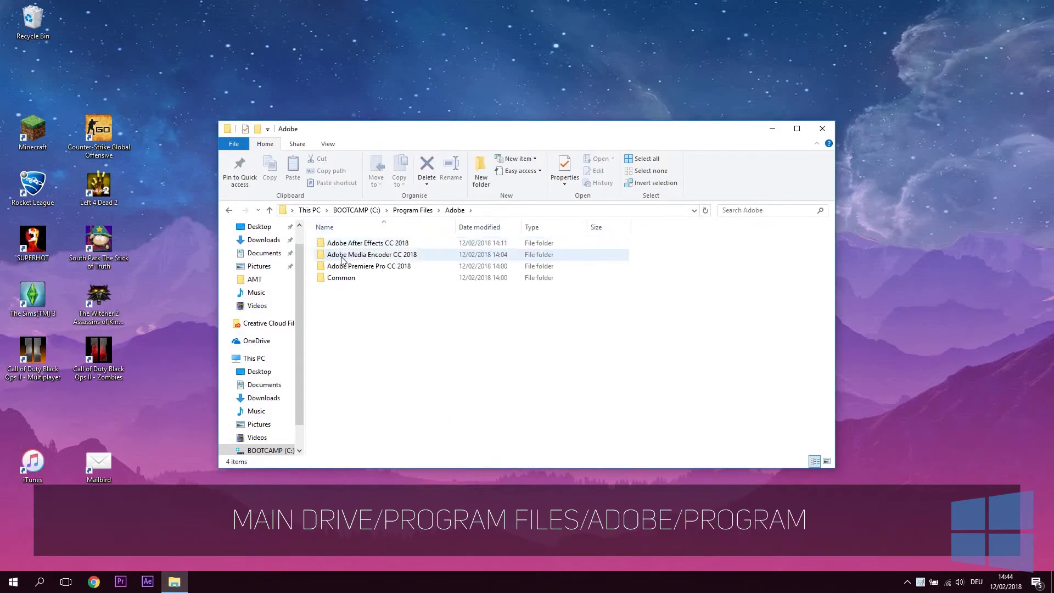
click(360, 268)
double_click(360, 268)
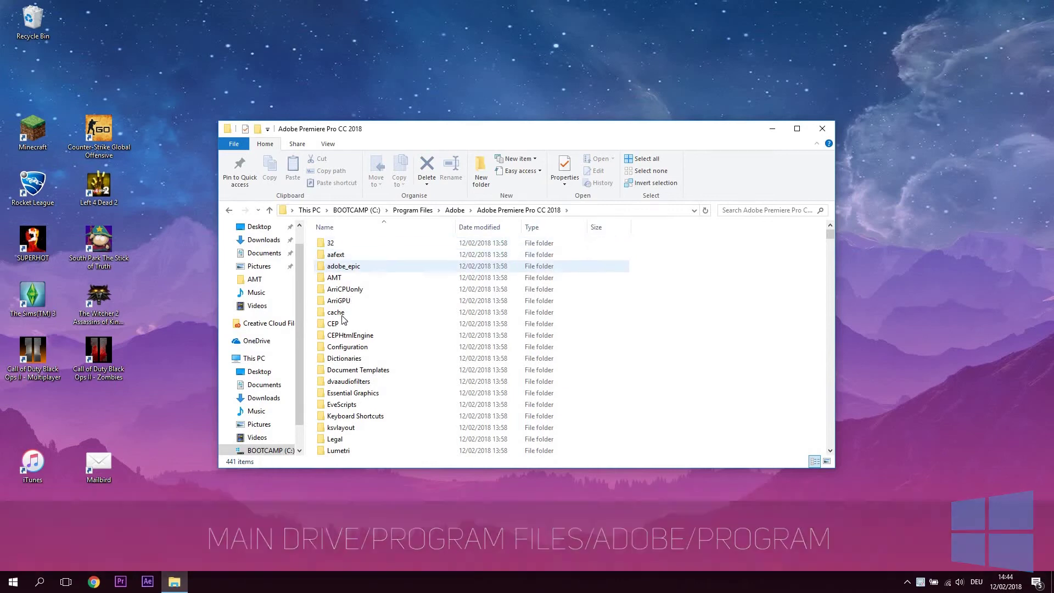
Show the Security tab of the AMT folder's Properties
right_click(354, 282)
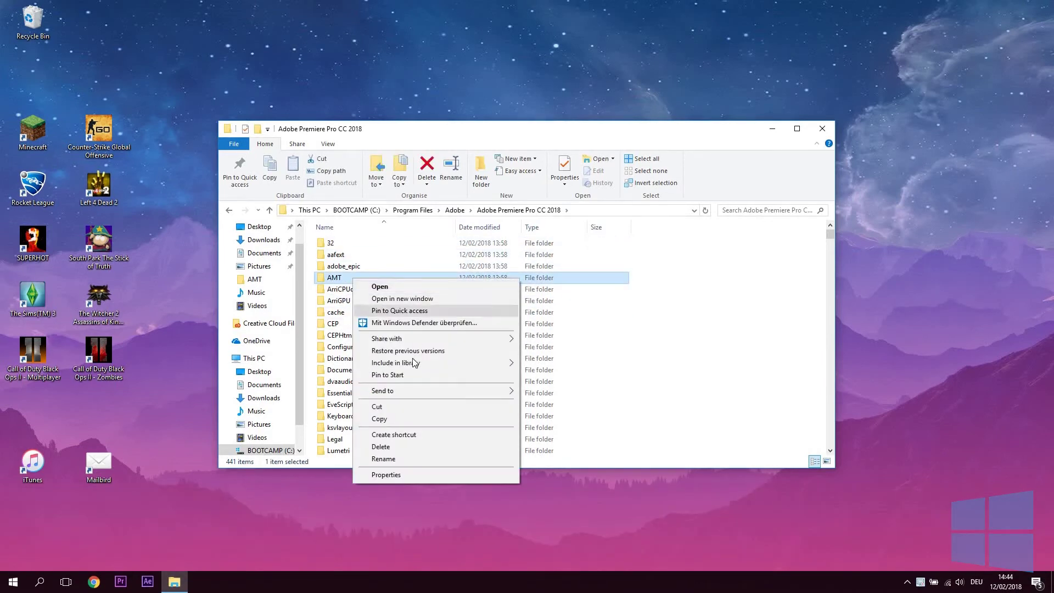
click(396, 475)
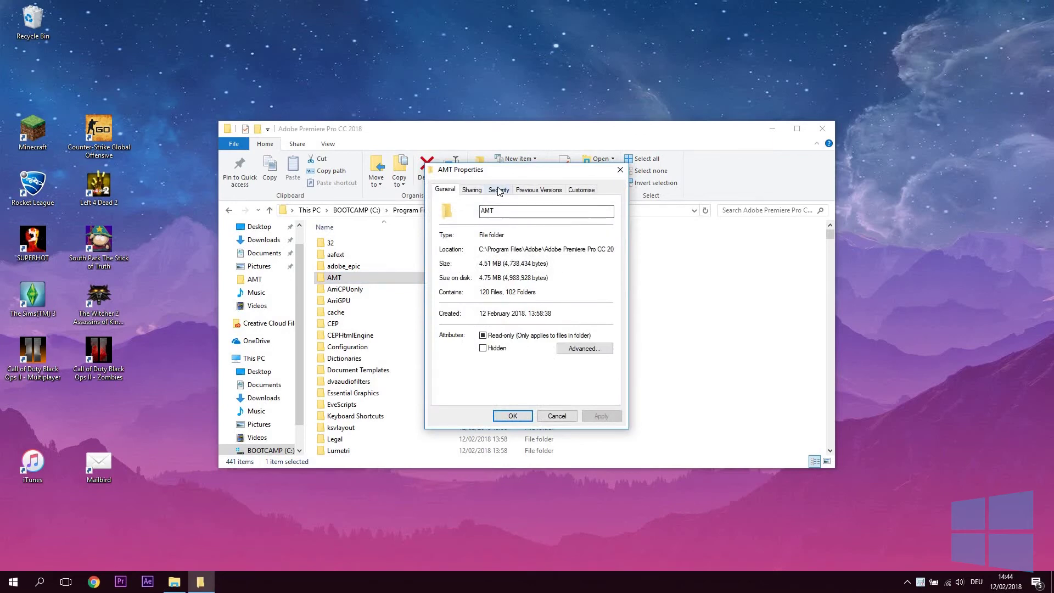
click(504, 191)
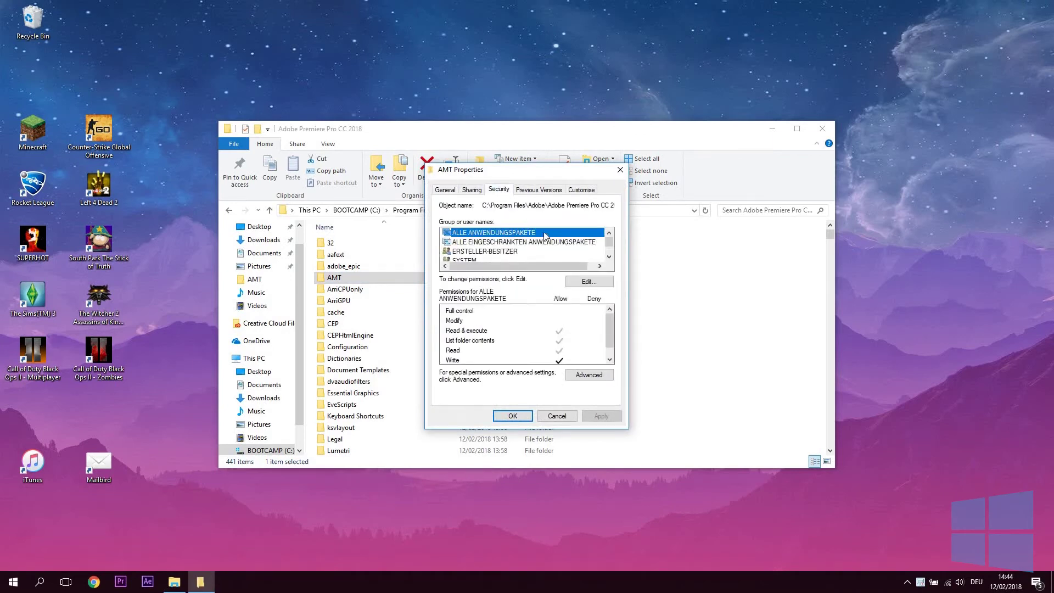
Add a user to AMT's permissions, entering the local account name and verifying it with Check Names
click(587, 282)
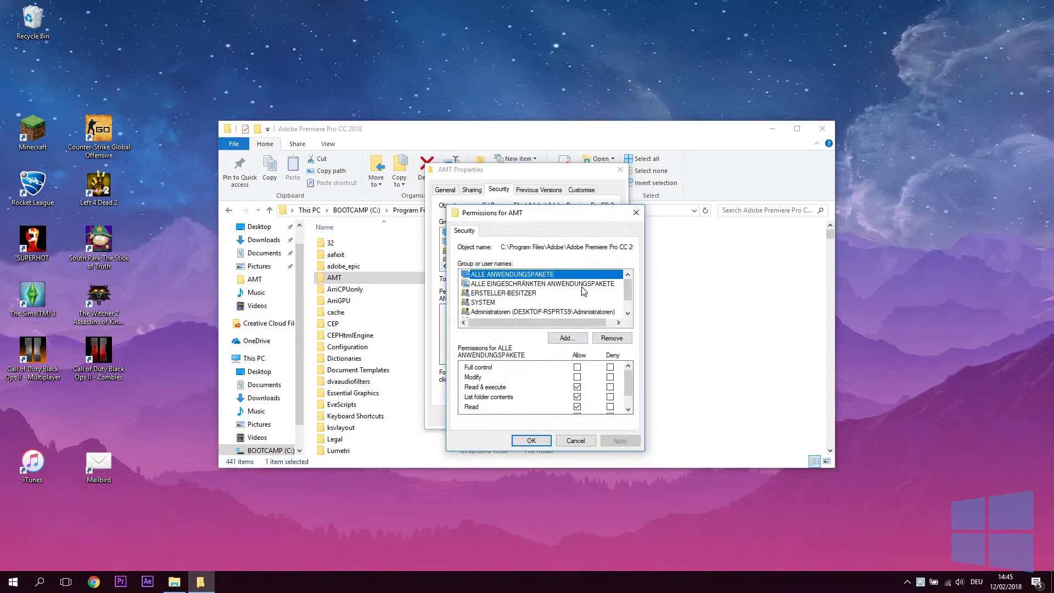
click(575, 340)
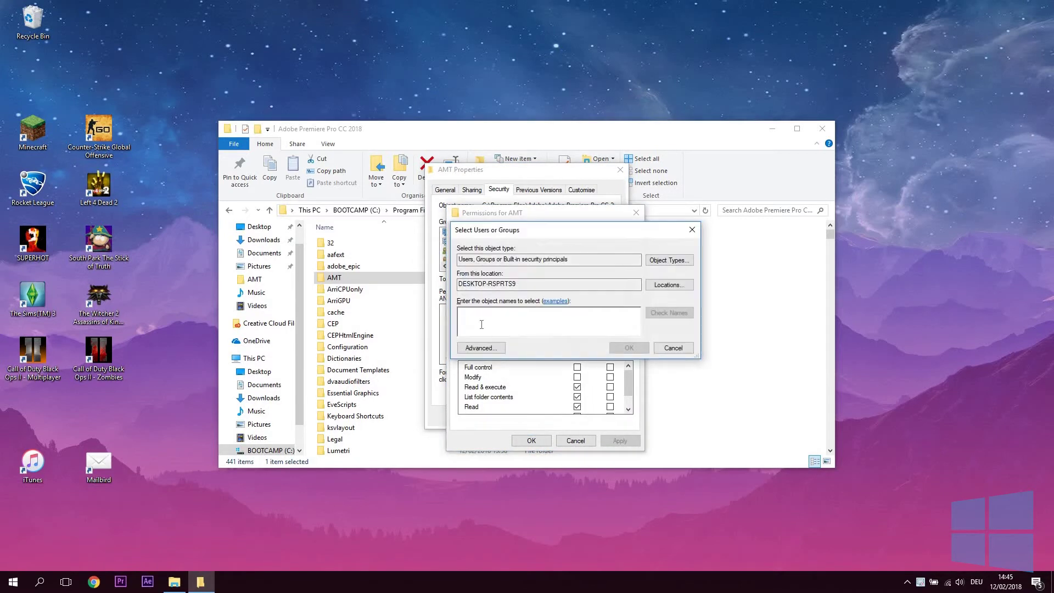
click(4, 583)
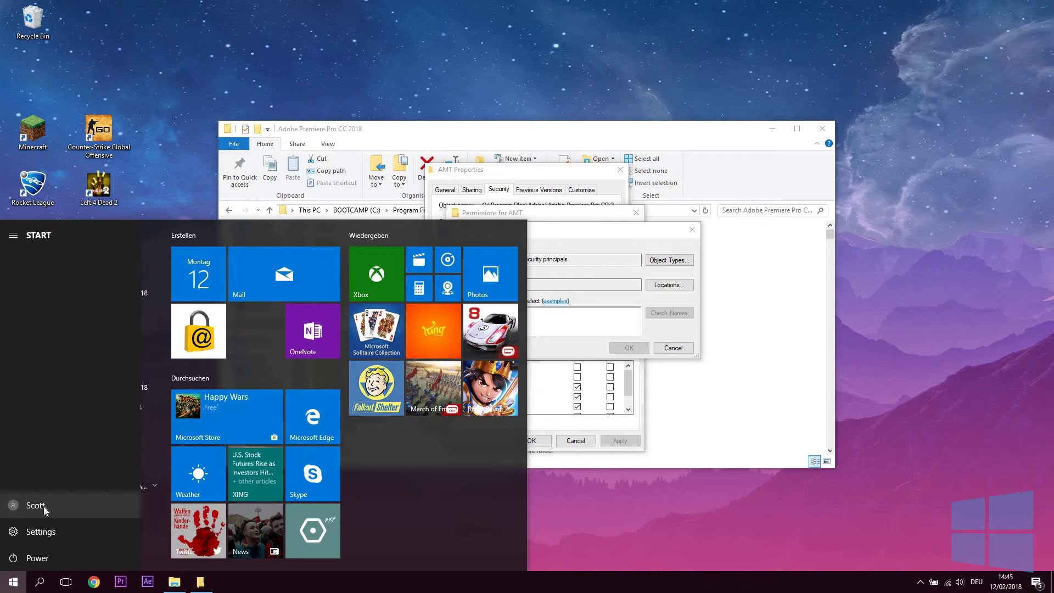
click(555, 318)
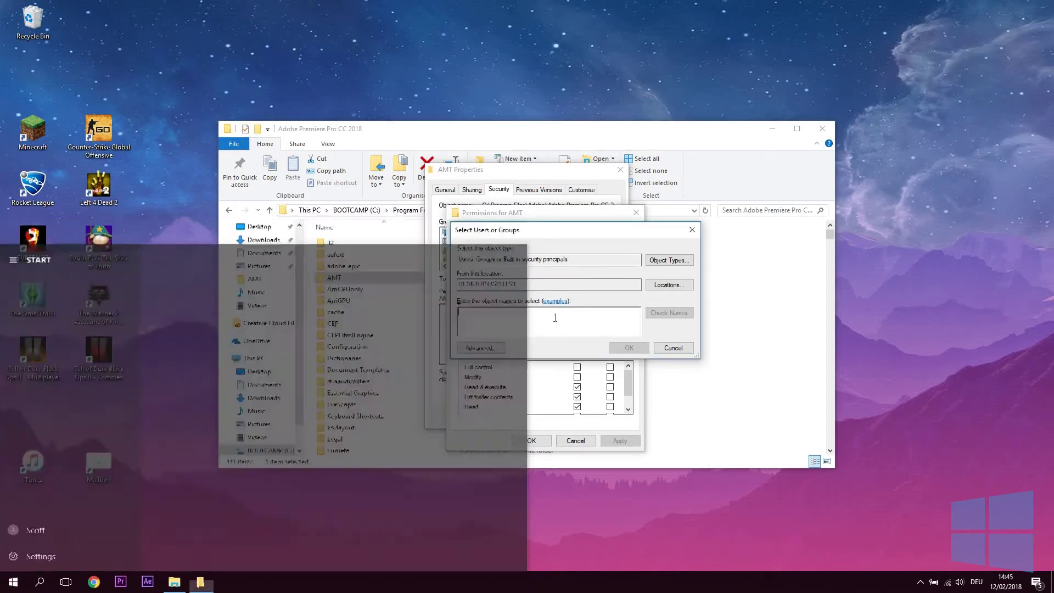
text(Scott)
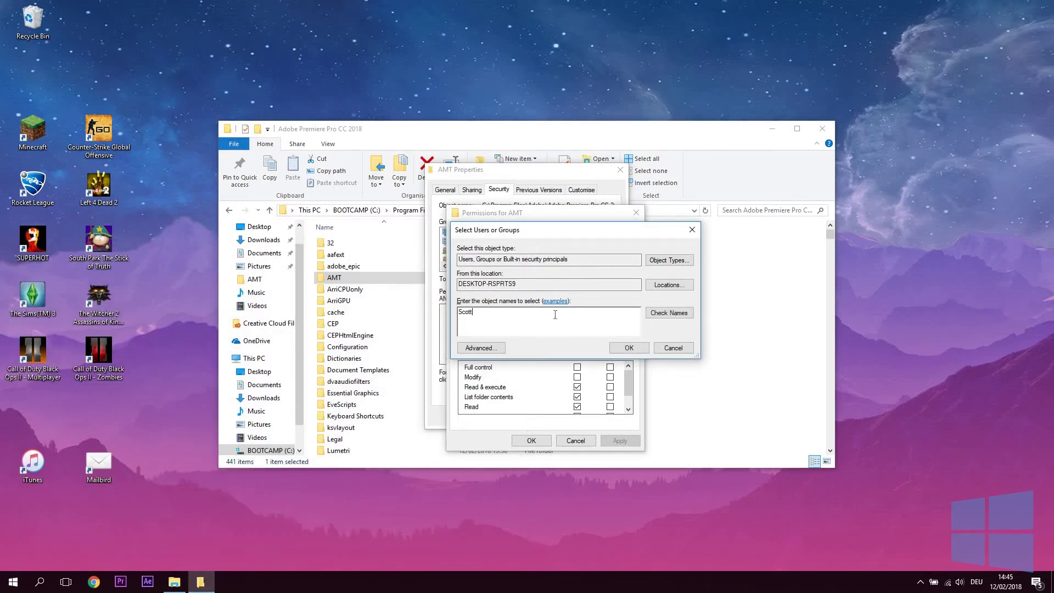
click(668, 313)
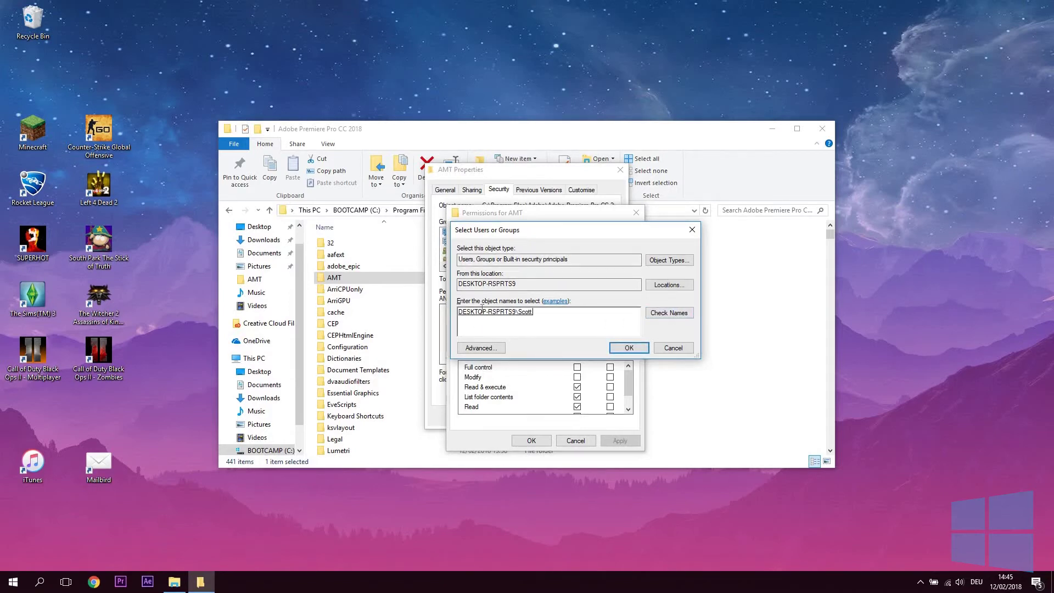
Add the verified user, allow Full control on AMT, apply, and close the Properties dialog
click(629, 348)
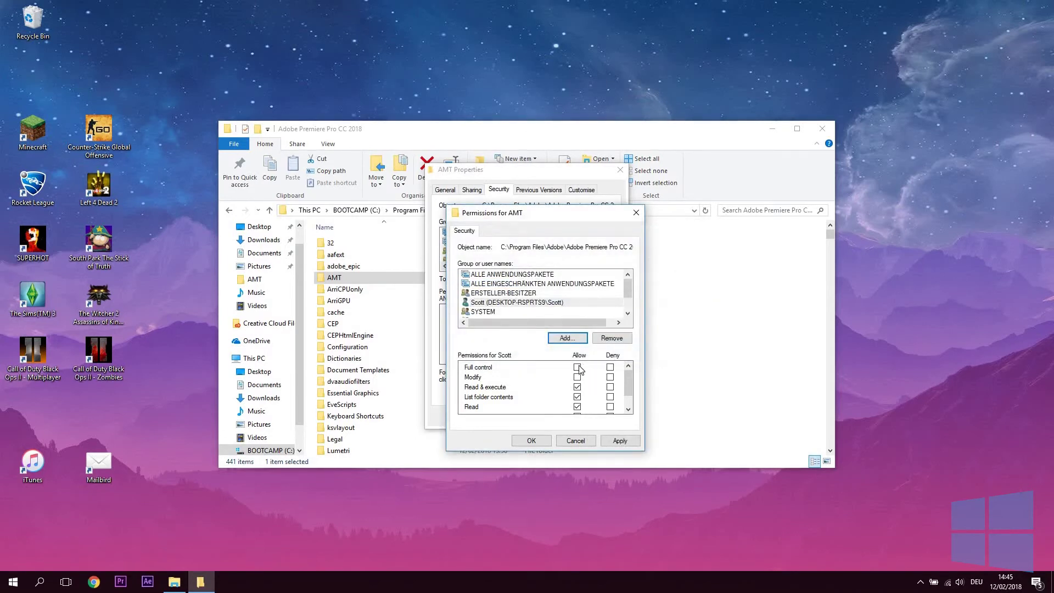
click(556, 304)
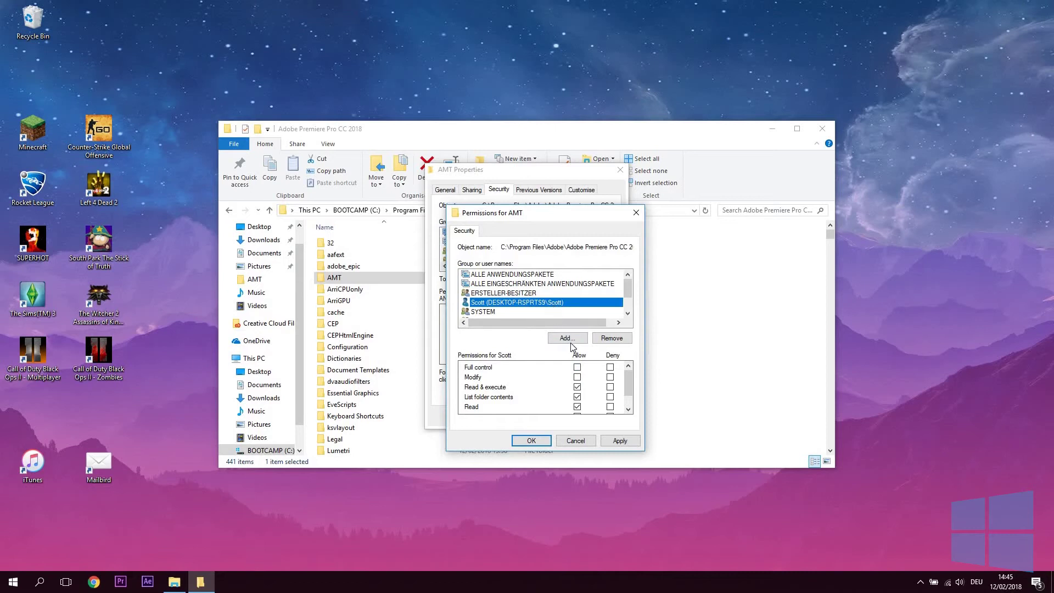
click(577, 367)
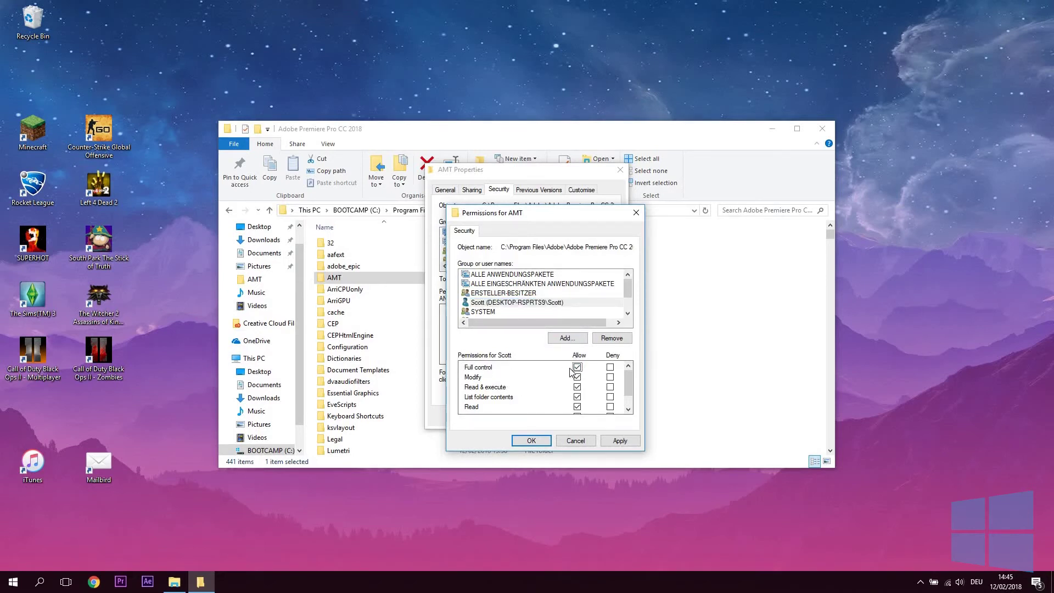
click(617, 443)
click(532, 441)
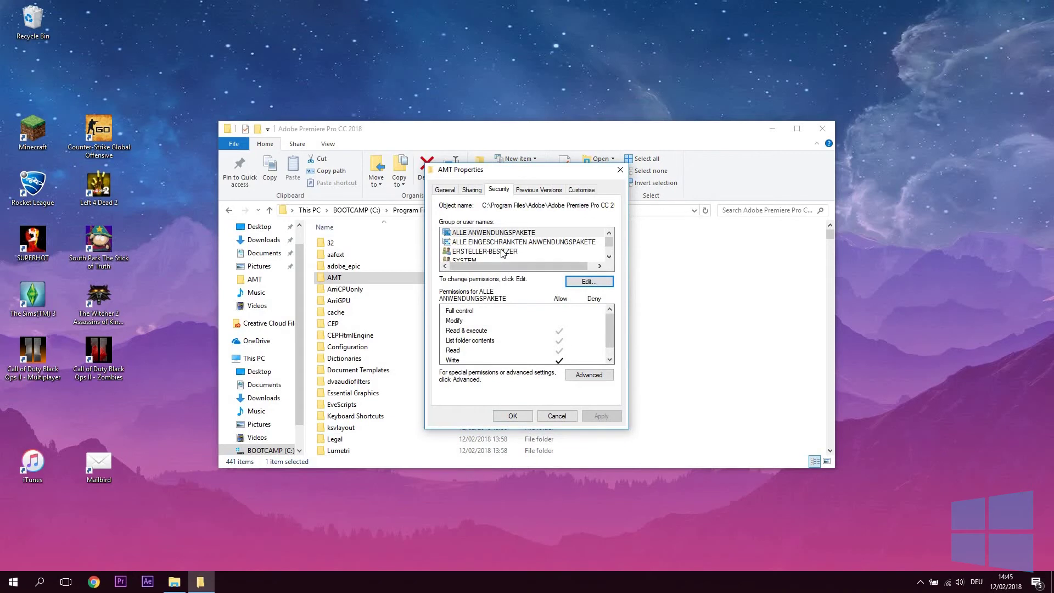
scroll(503, 252, down, 2)
click(512, 235)
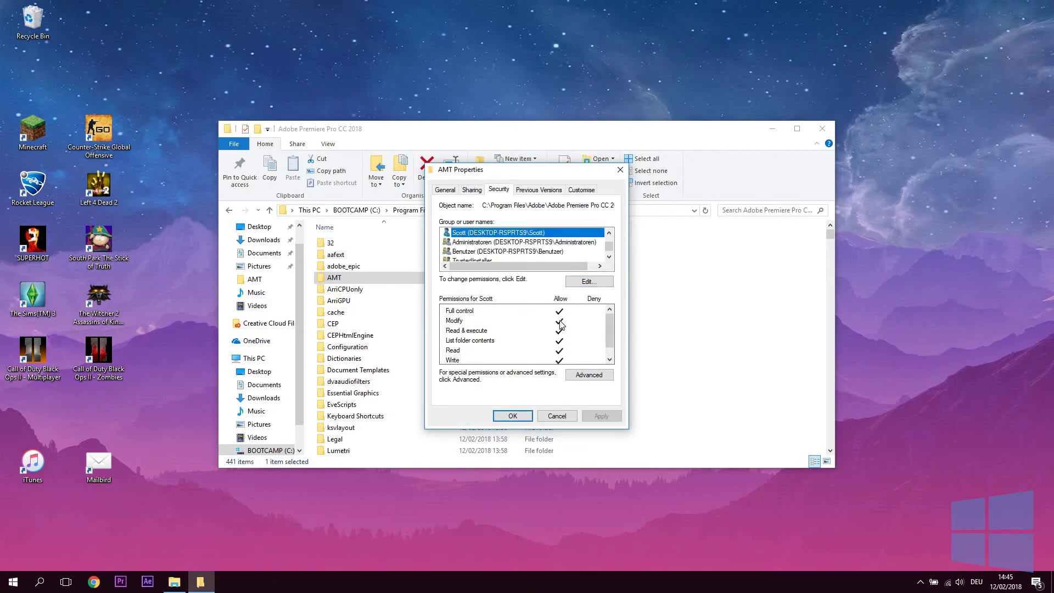
click(513, 416)
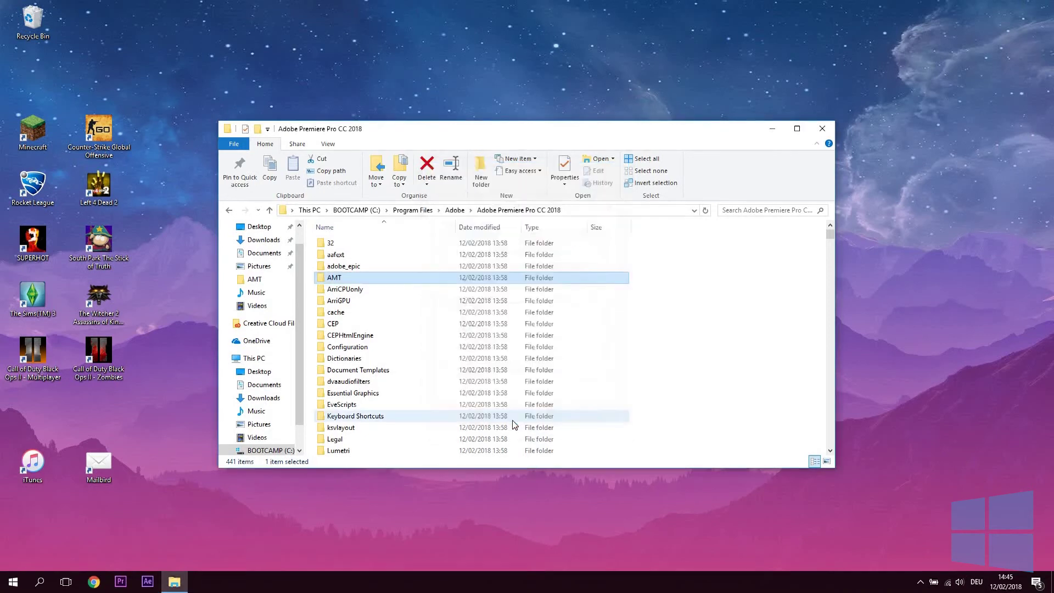
Open the AMT folder and open its application XML file with Notepad
double_click(344, 277)
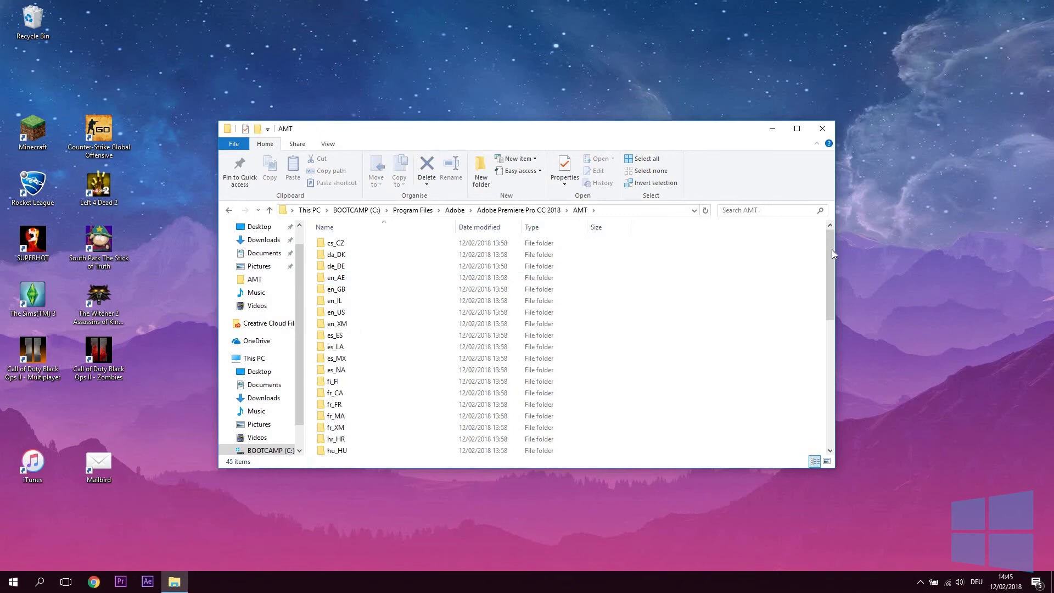
drag(832, 252, 696, 402)
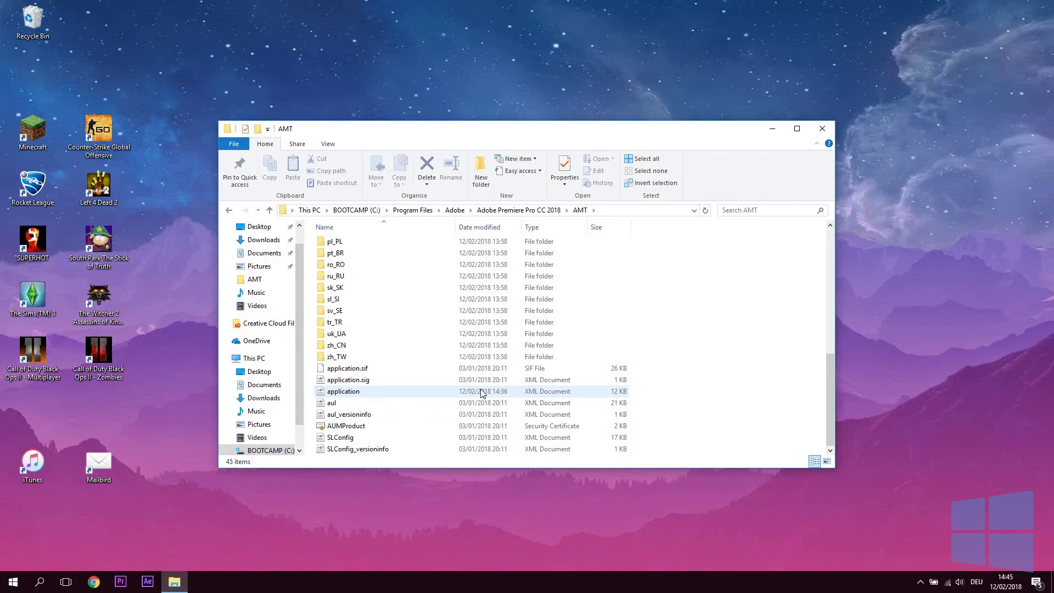
right_click(397, 391)
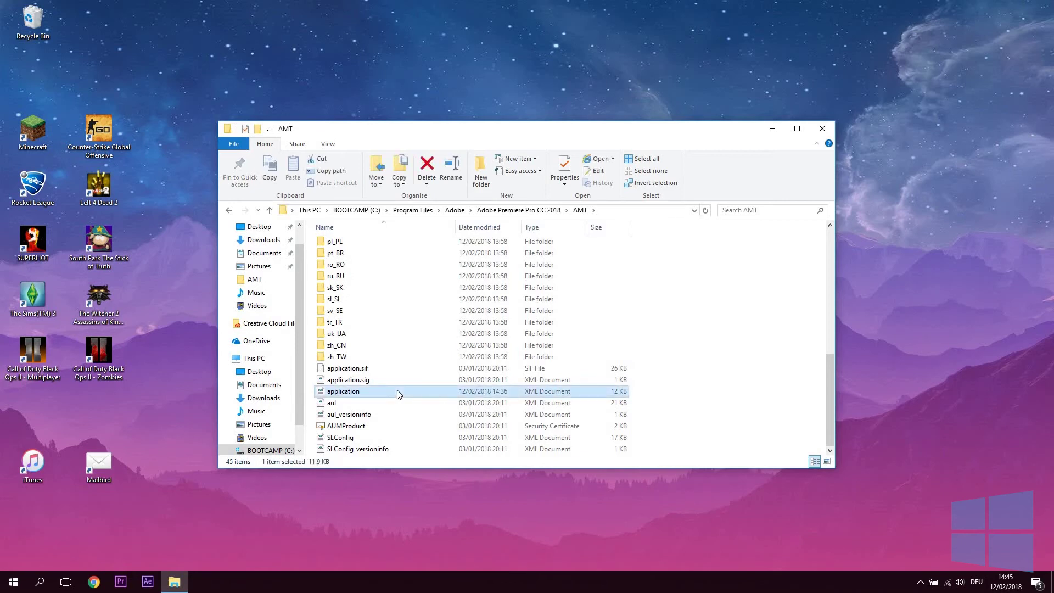
mouse_move(544, 435)
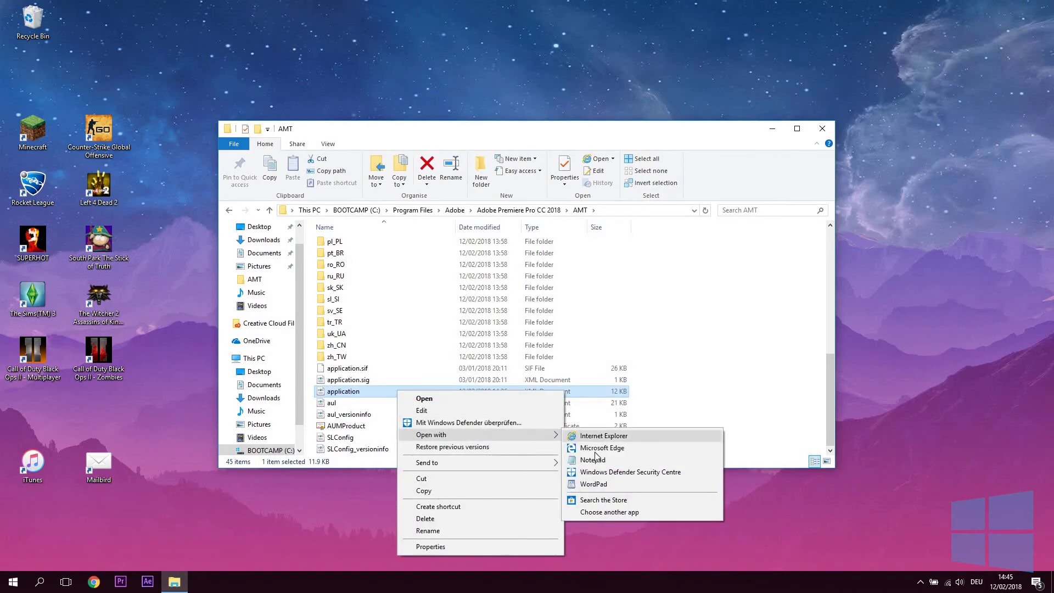
click(595, 461)
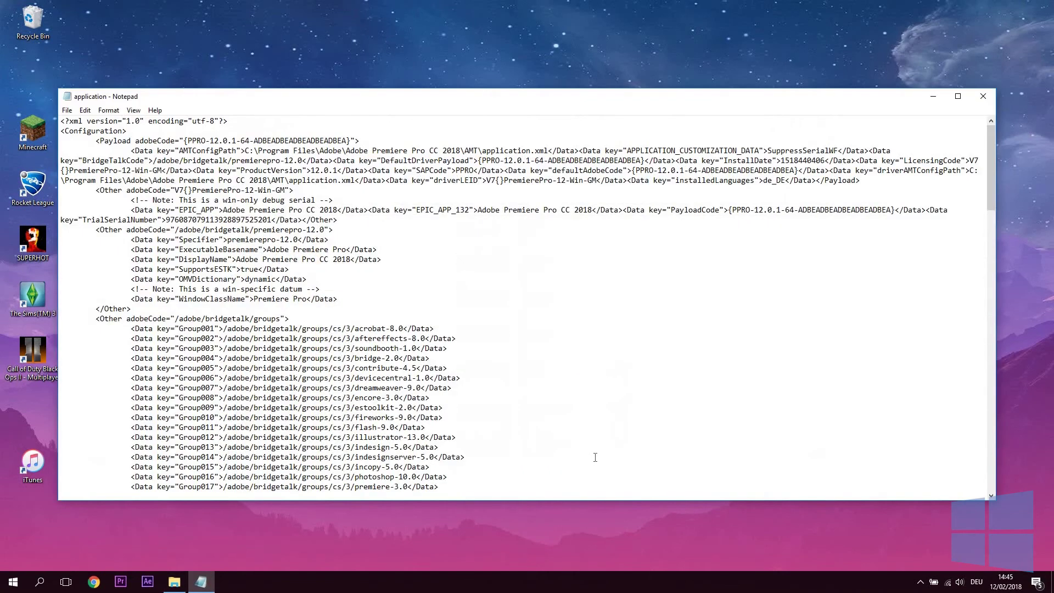
Replace de_DE with en_GB in the installedLanguages entry
click(112, 112)
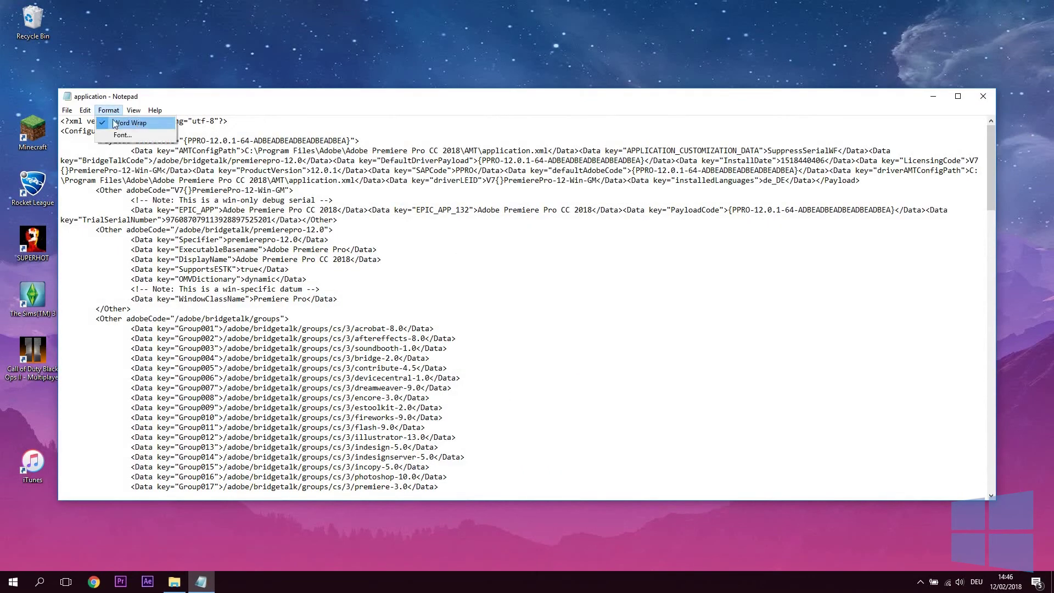
click(523, 197)
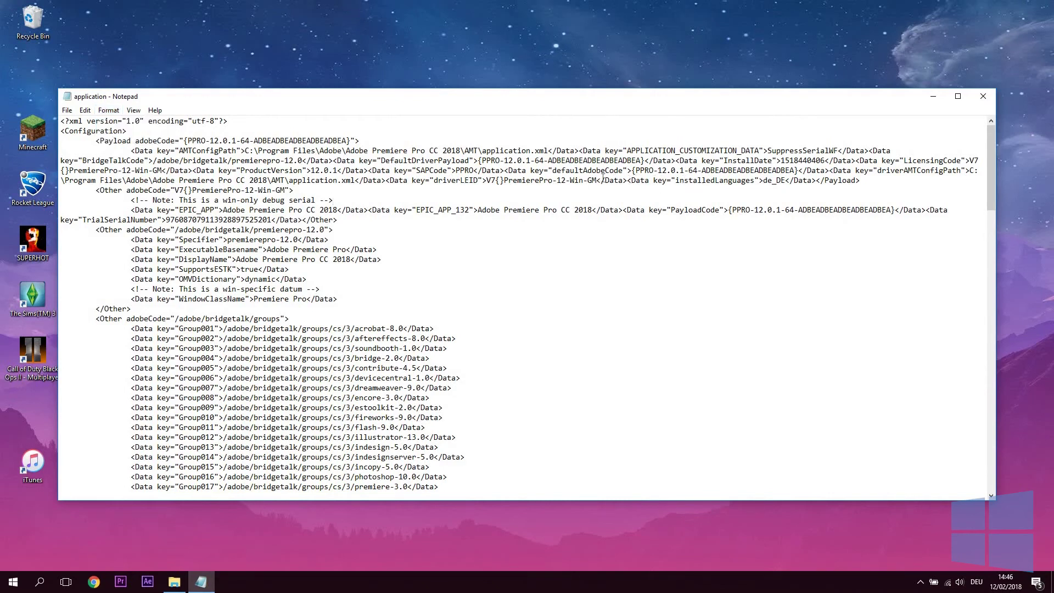
drag(646, 179, 790, 184)
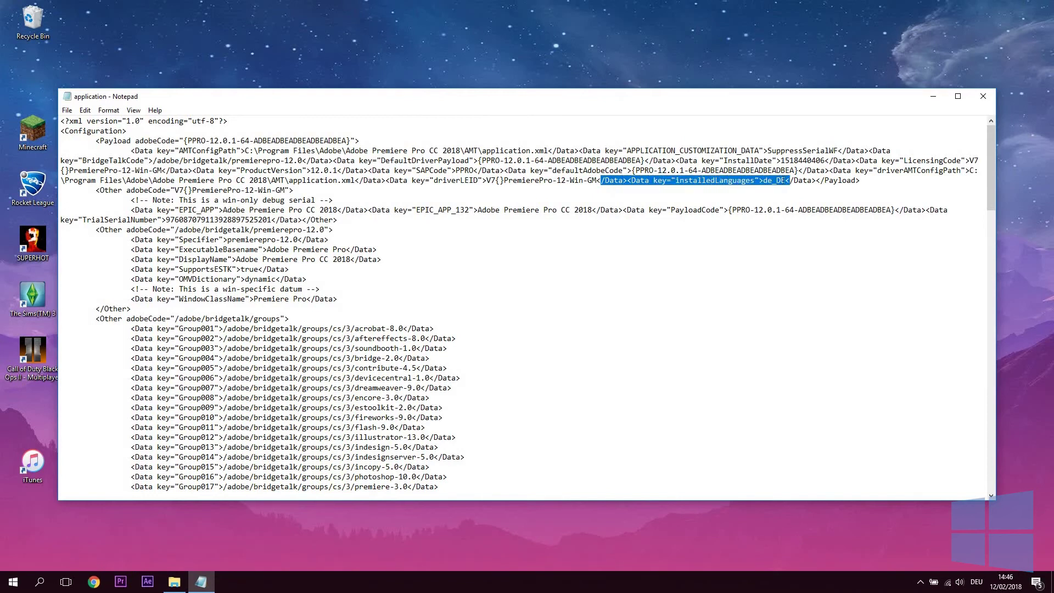
click(788, 181)
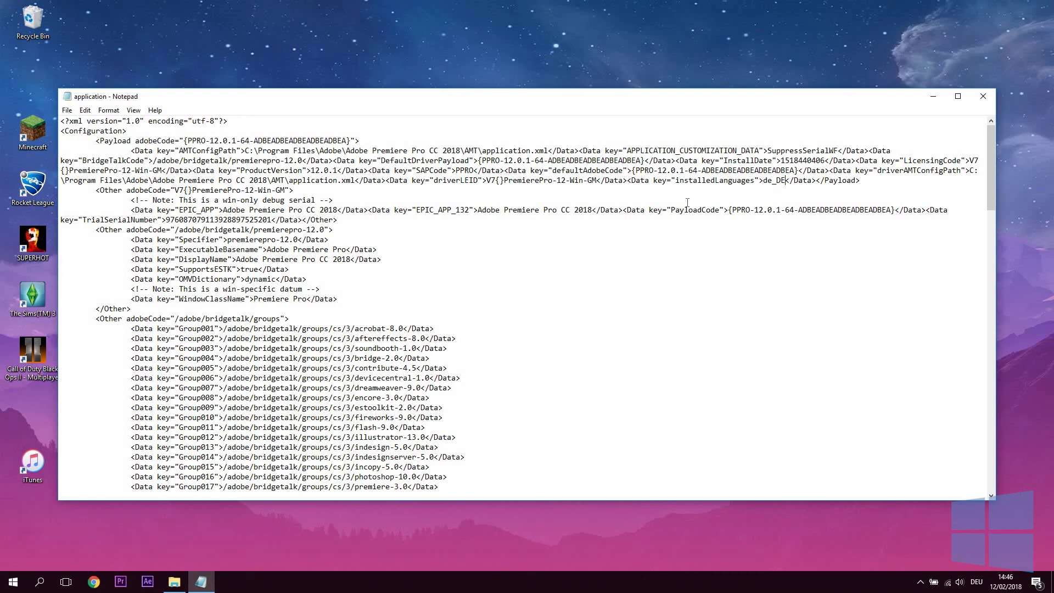
key(BackSpace)
key(BackSpace)
key(BackSpace)
key(BackSpace)
key(BackSpace)
text(en_GB)
Save application.xml, then close Notepad and the AMT folder window
click(67, 109)
click(89, 145)
click(983, 96)
click(823, 130)
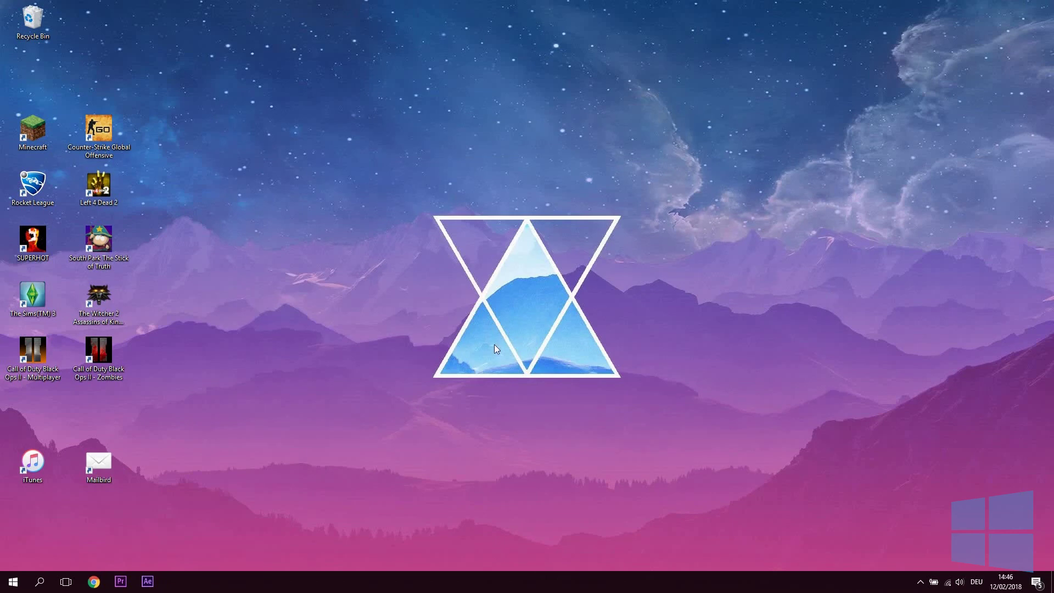
Launch Premiere Pro CC from its taskbar icon
click(120, 583)
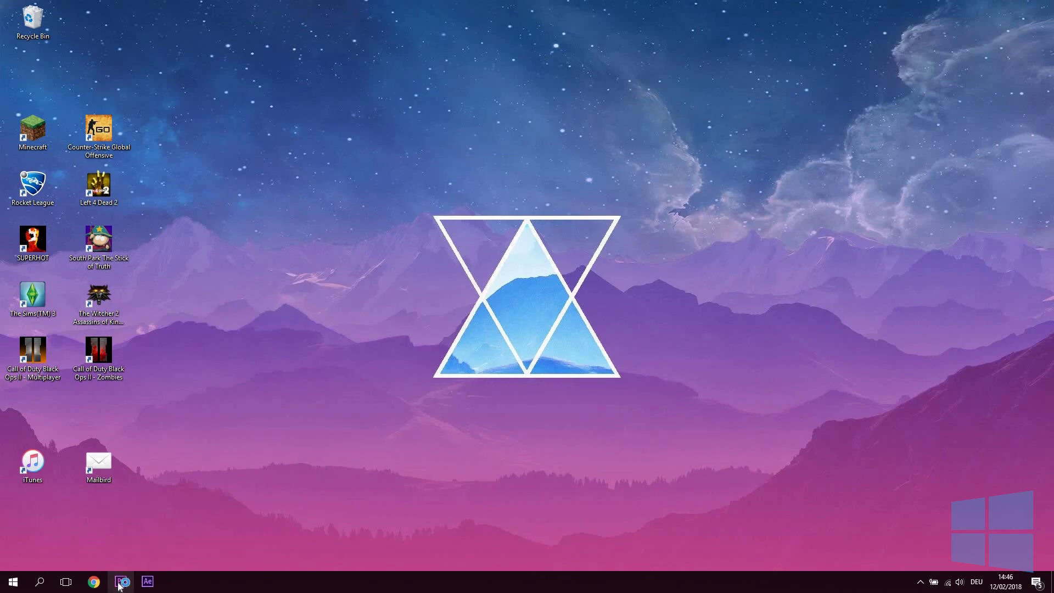